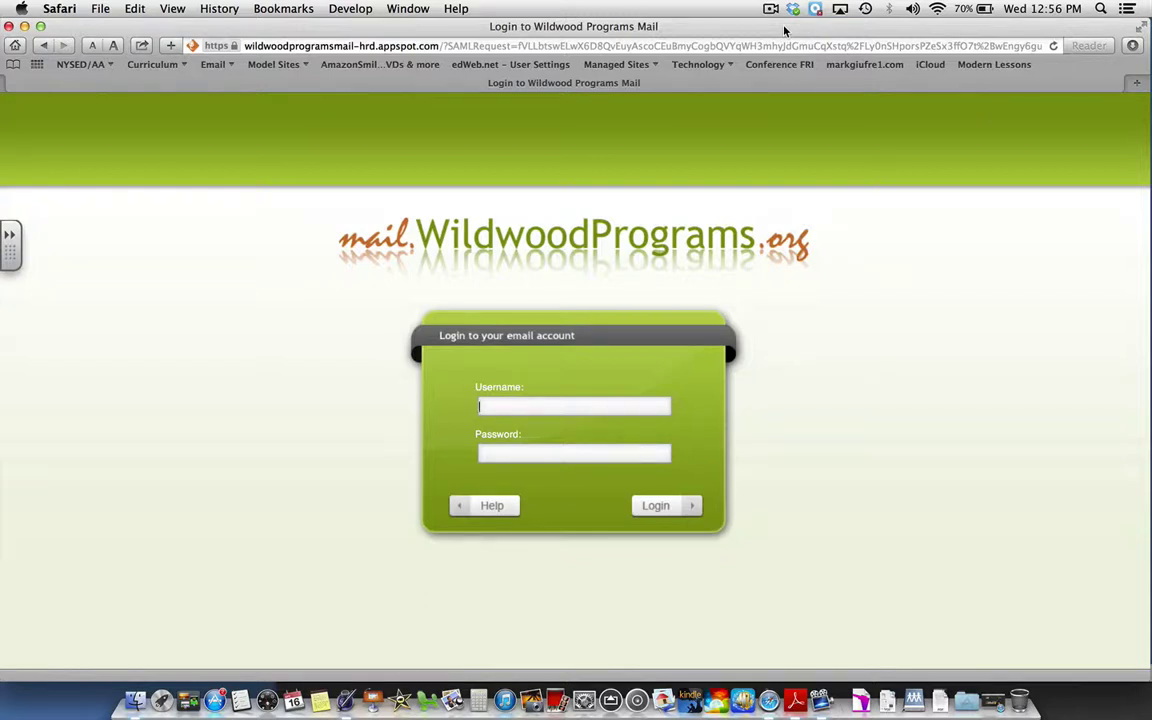
- Log in to Wildwood Programs Mail with the school account's username and password
click(514, 405)
key(Tab)
text(•••••••)
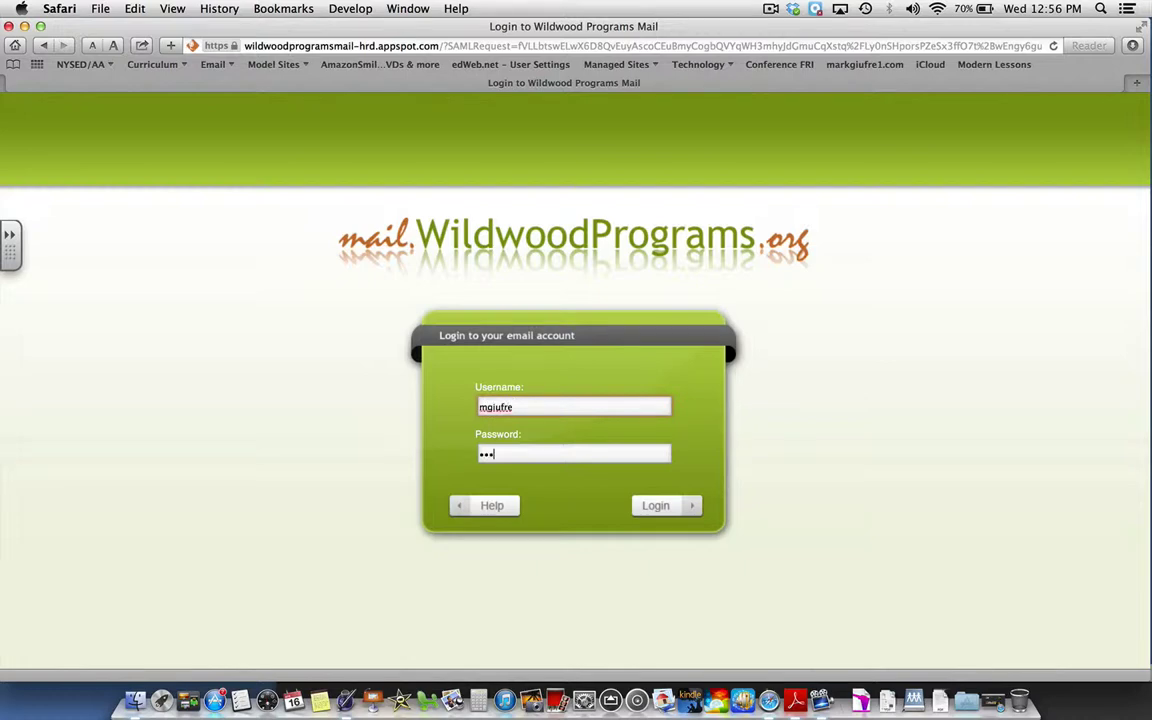
text(••)
key(Return)
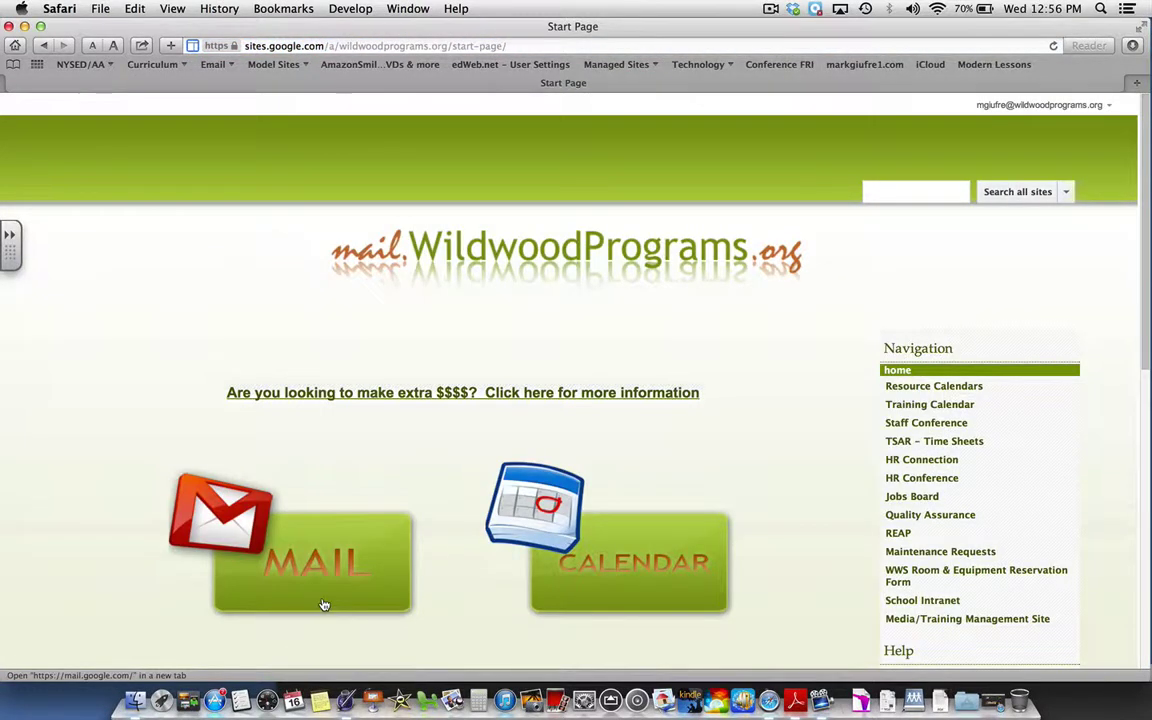
- Open the Gmail inbox in a new tab, then launch Google Sites from the Google apps grid
click(323, 604)
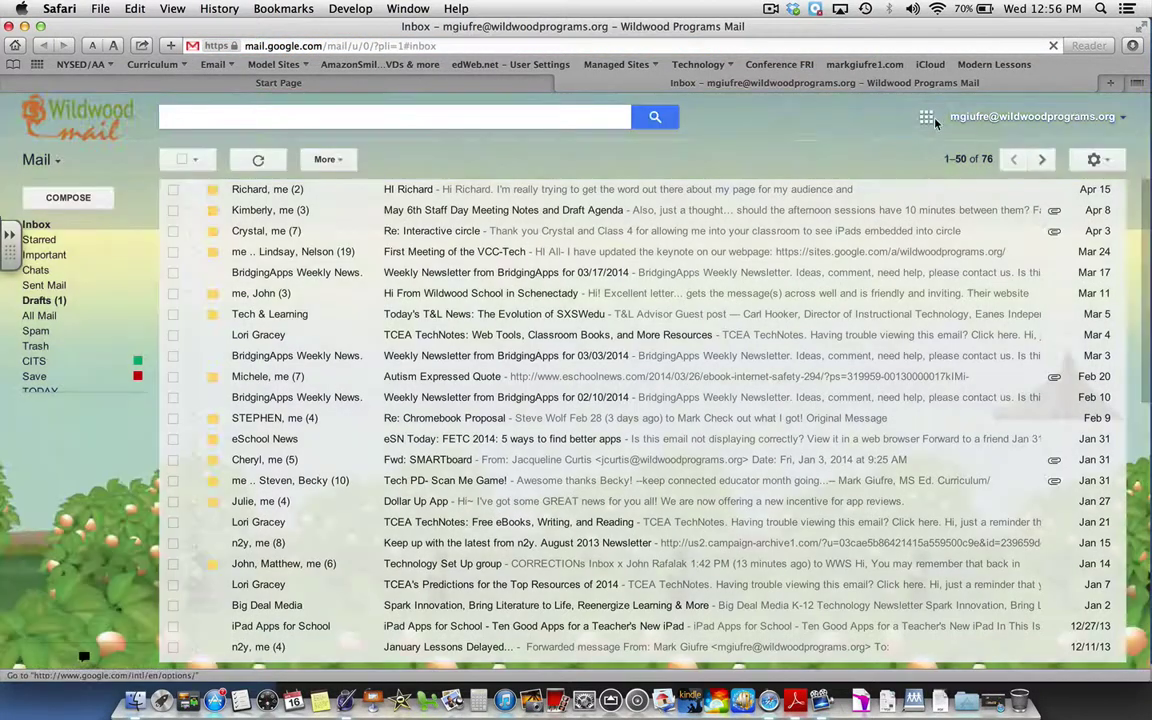
click(927, 118)
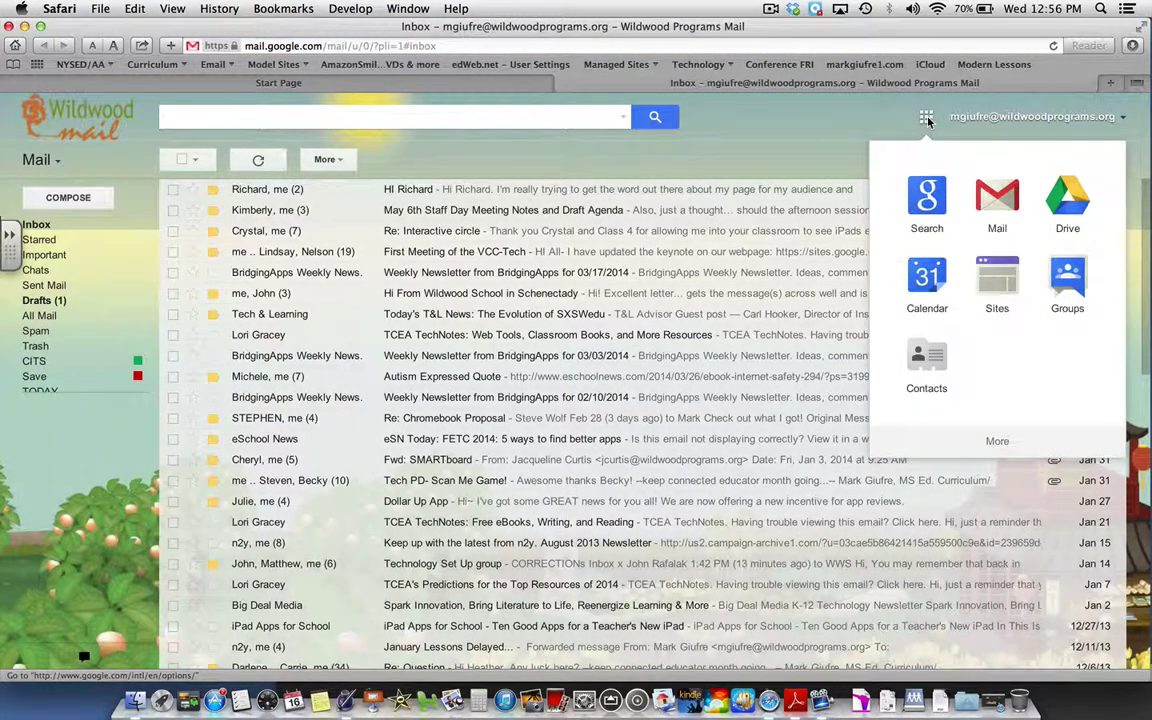
click(997, 297)
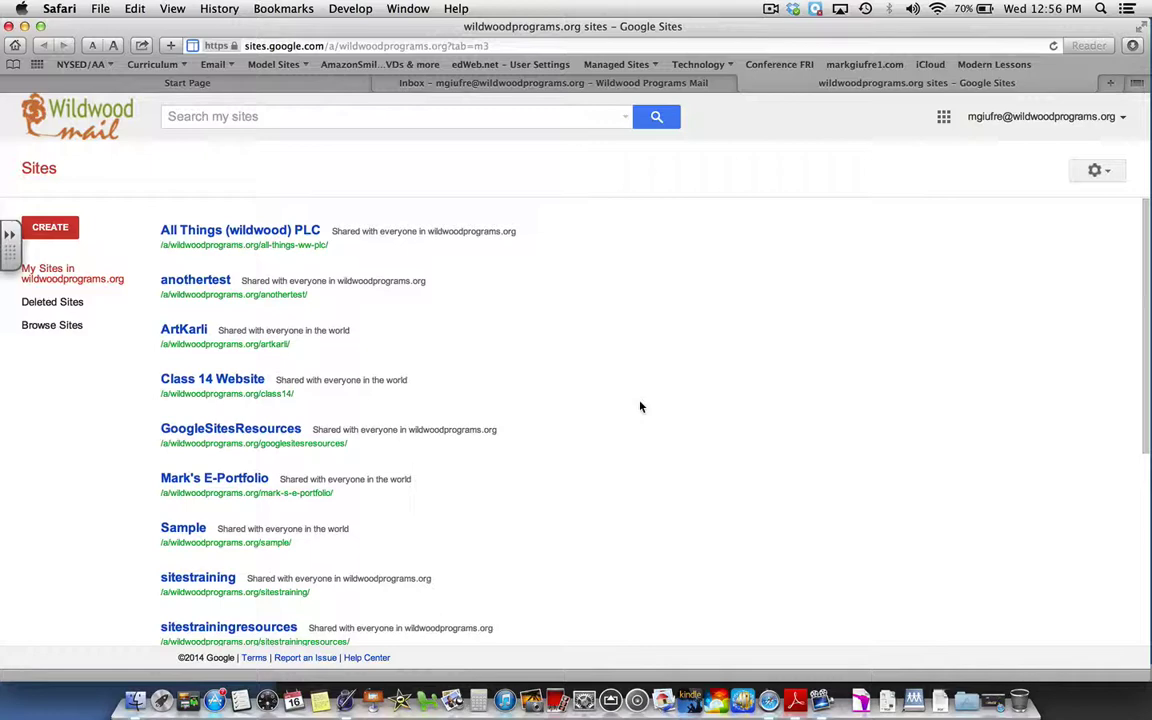
- Scroll down the My Sites list to The Treehouse- Wildwood School's Intranet
scroll(641, 406, down, 5)
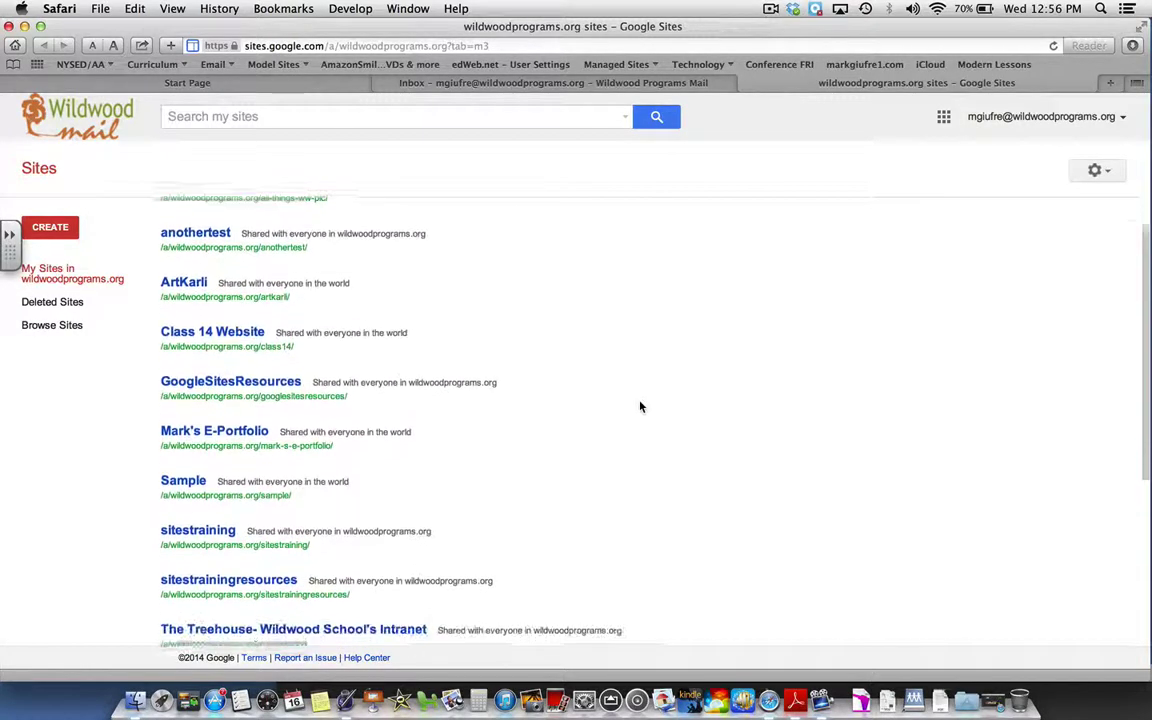
scroll(641, 406, down, 2)
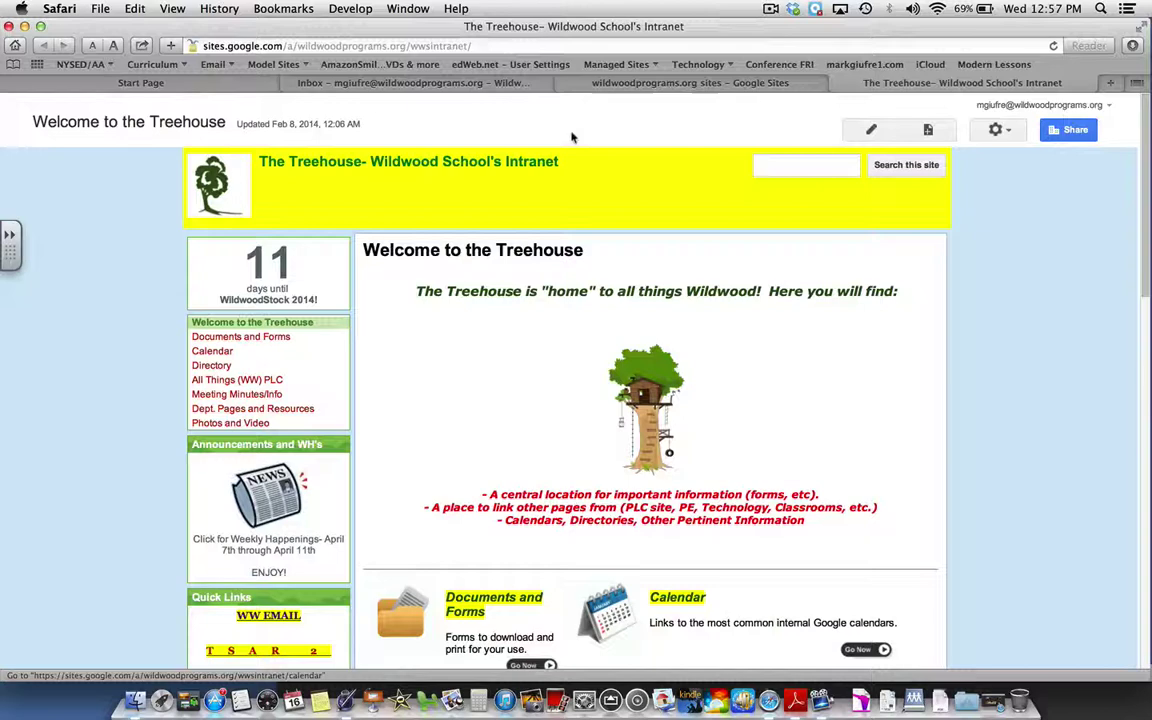
- Select the intranet's web address and scroll down to the Department Pages and Resources section
click(500, 46)
drag(500, 46, 225, 50)
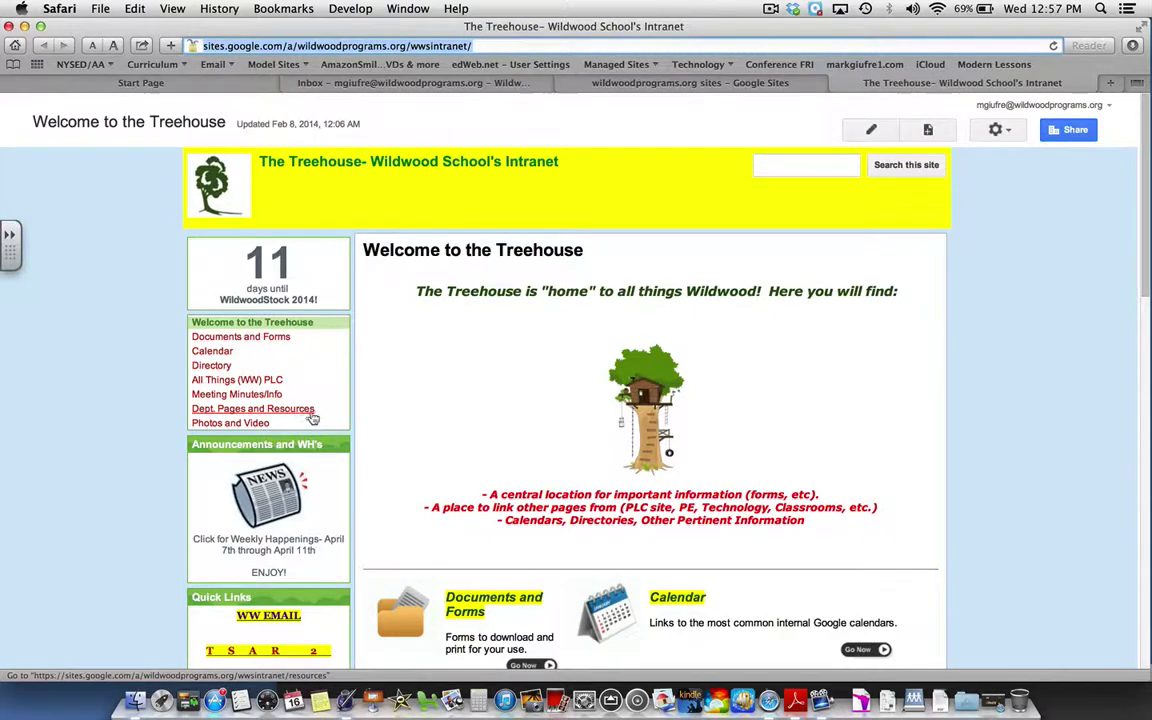
scroll(421, 403, down, 5)
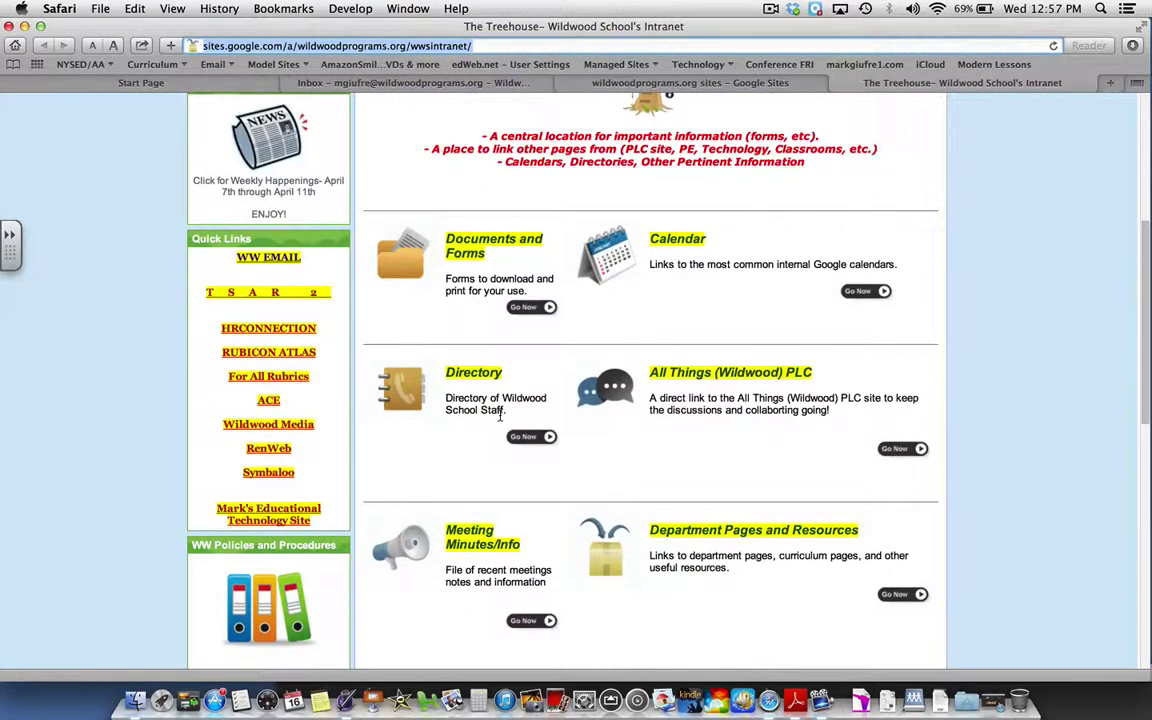
- Go to Dept. Pages and Resources and bring up the Create a page form
click(913, 597)
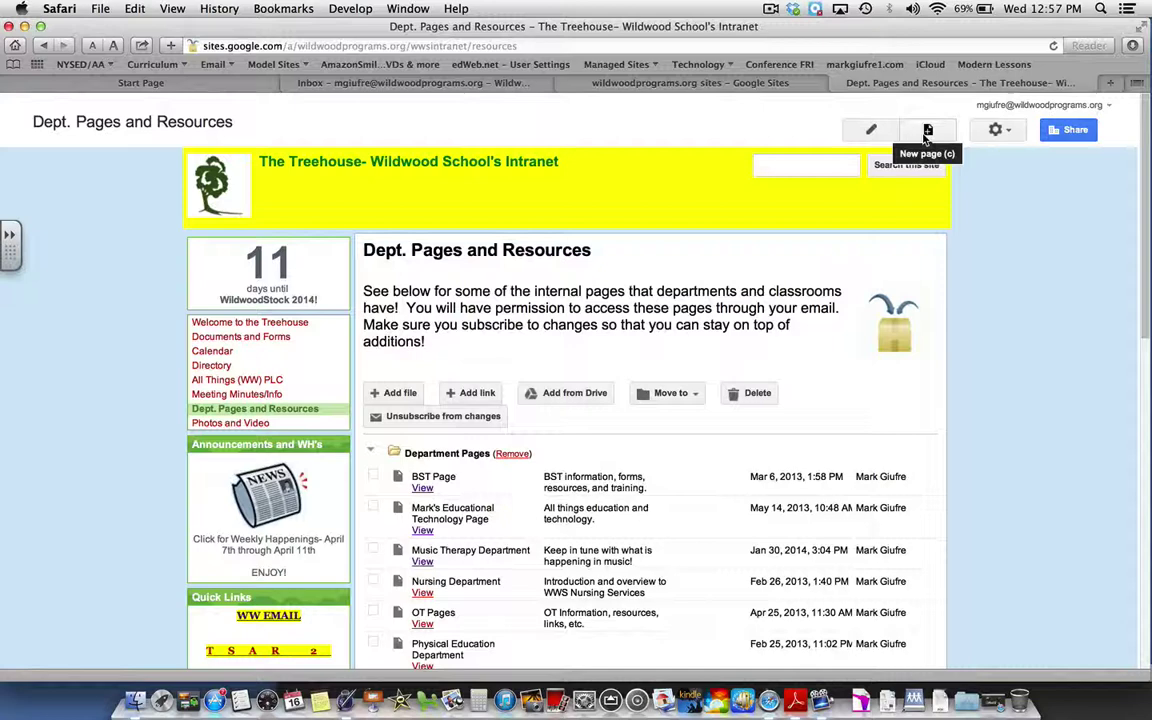
click(927, 132)
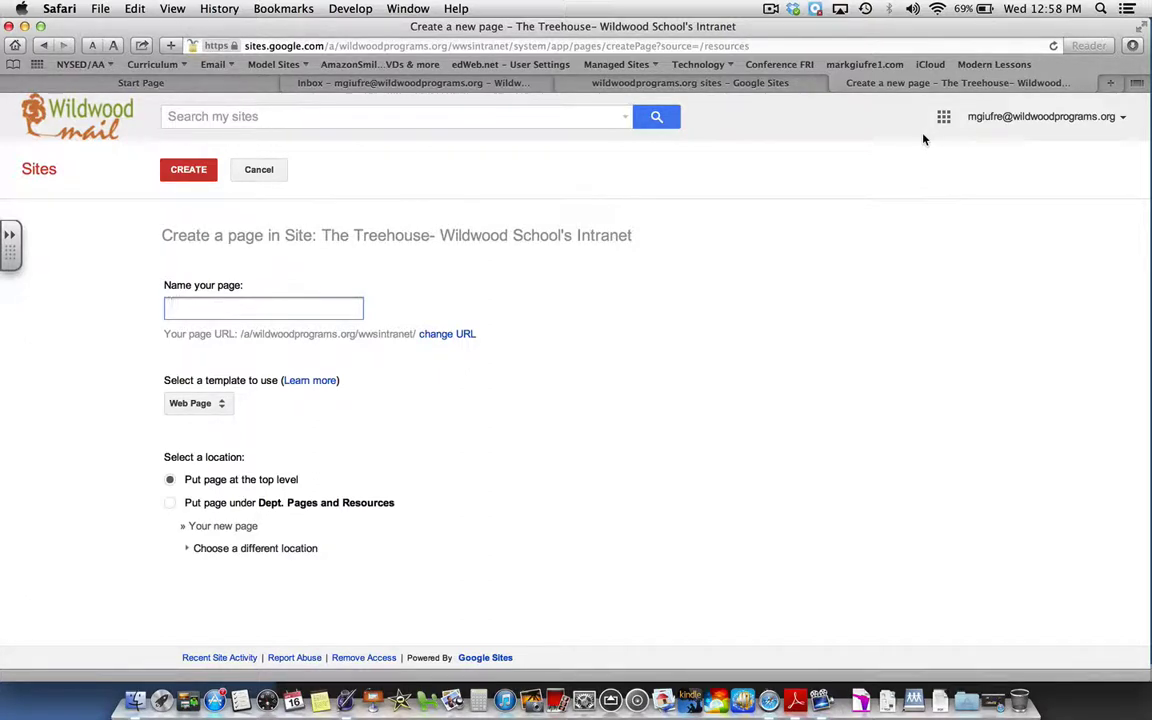
- Create a Web Page named 'Test Department Page'
text(Test Depar)
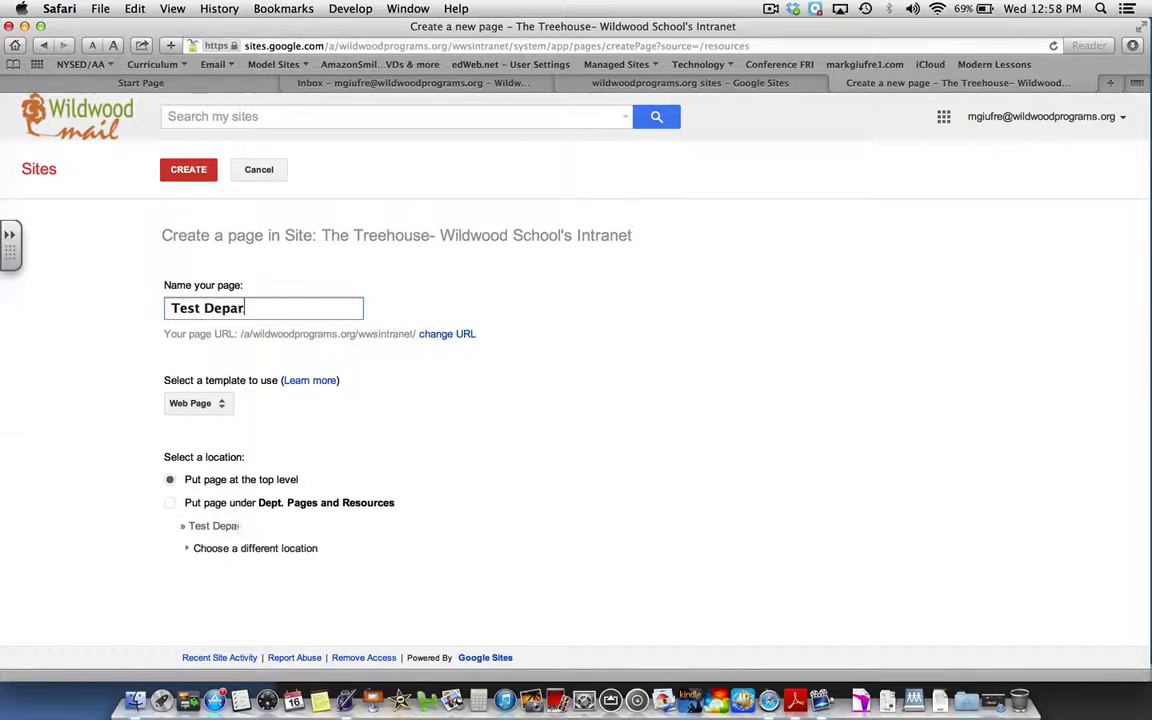
text(tment Page)
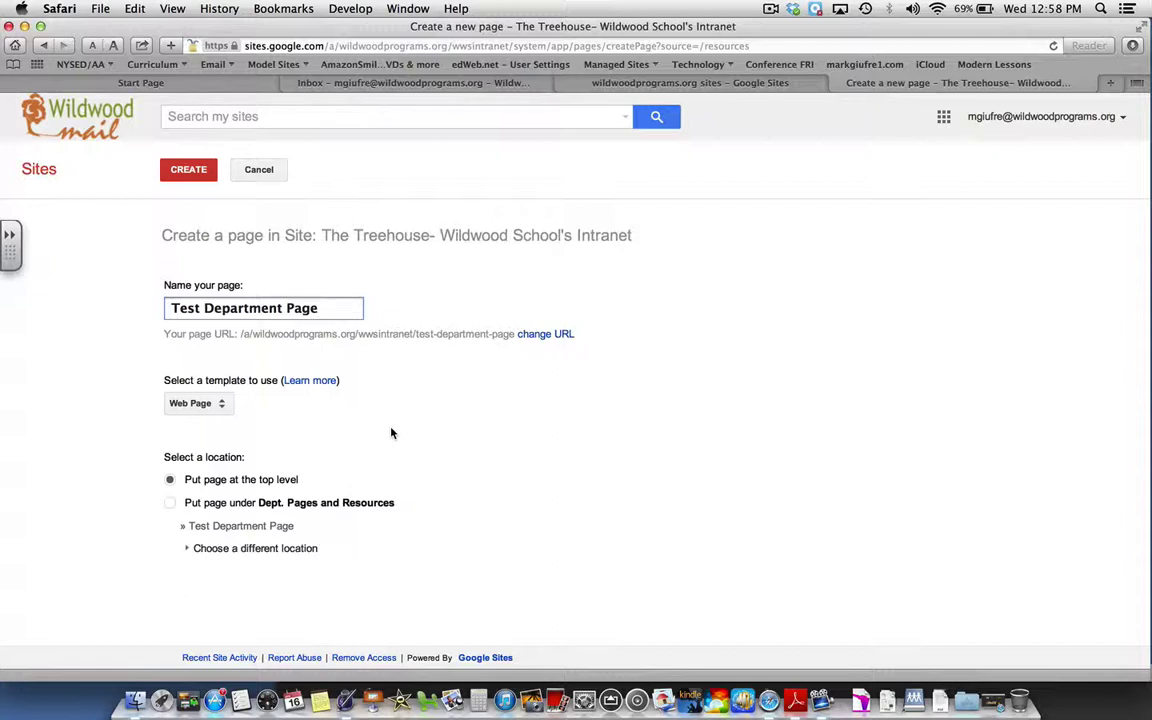
click(195, 172)
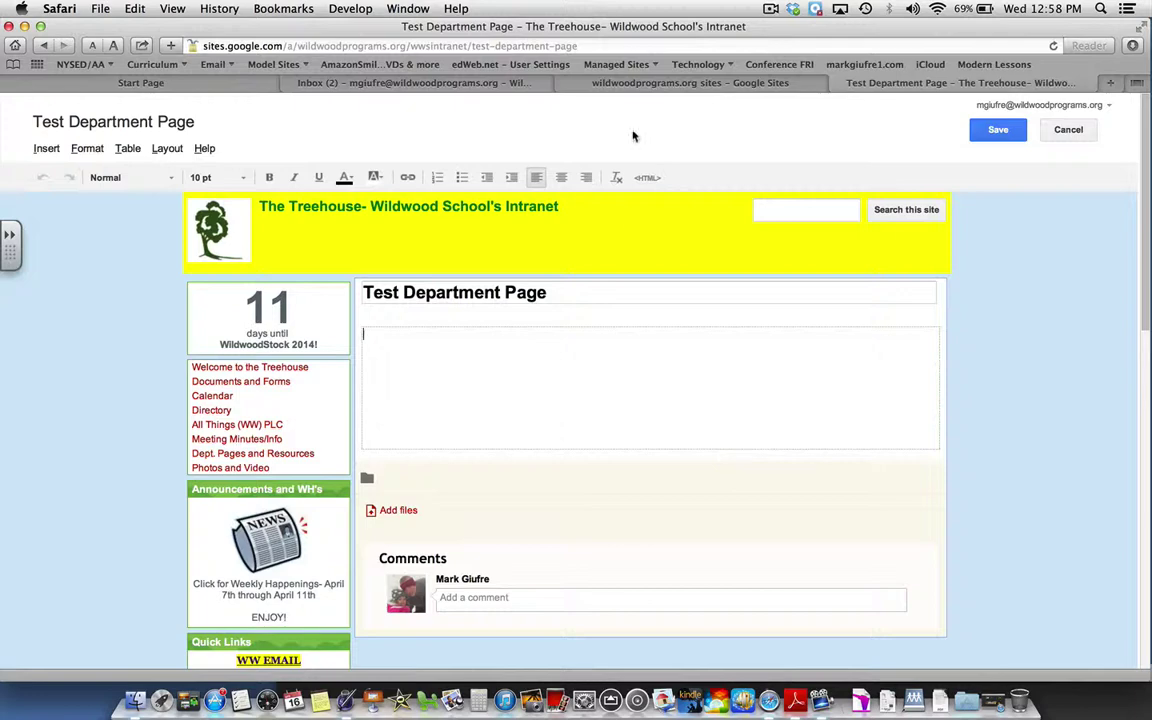
- Copy the Test Department Page's web address, then go to the Dept. Pages and Resources page
click(577, 45)
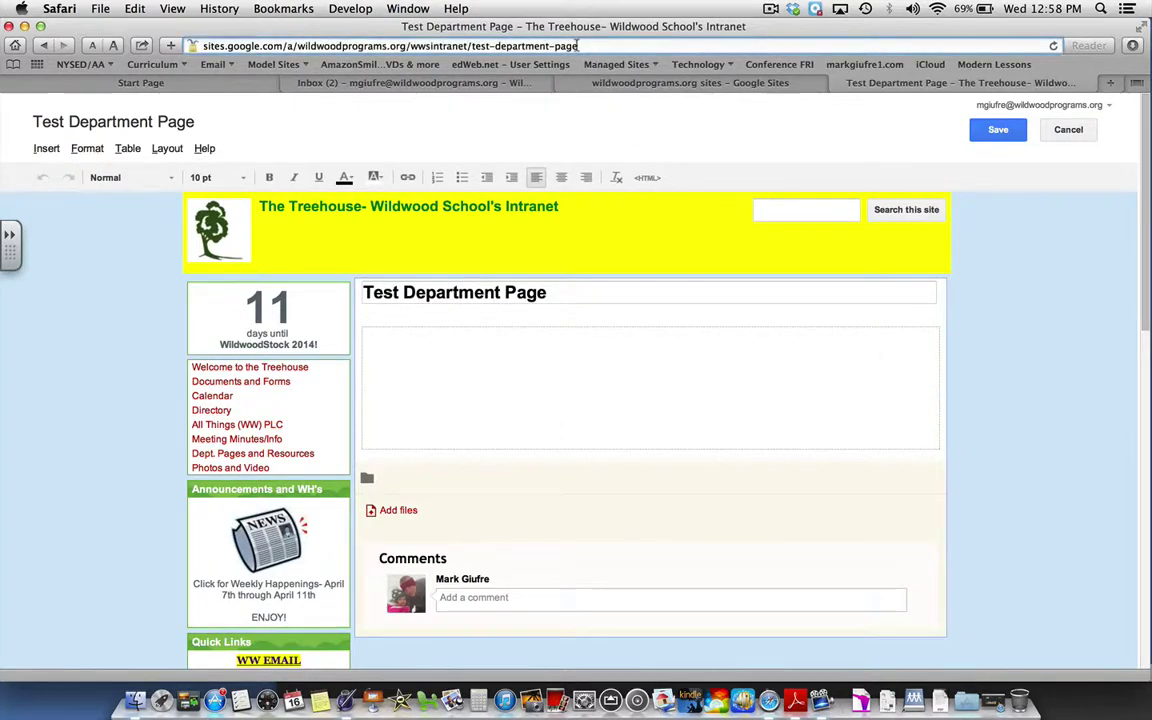
drag(577, 45, 302, 35)
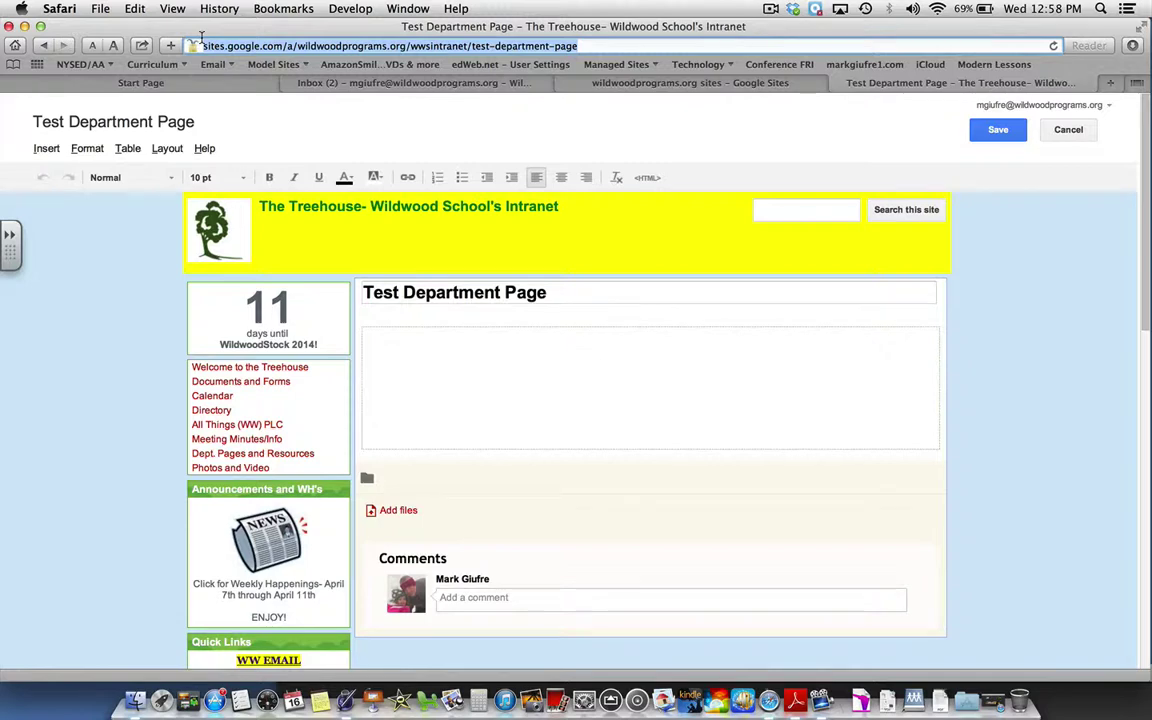
click(134, 8)
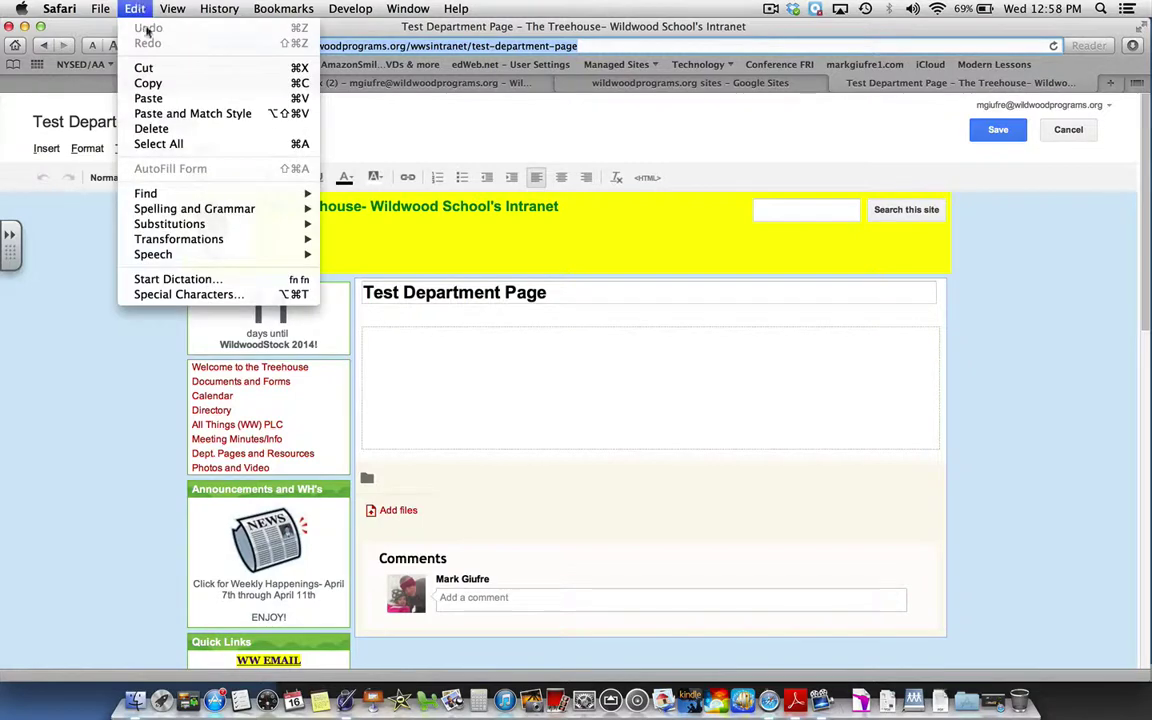
click(148, 83)
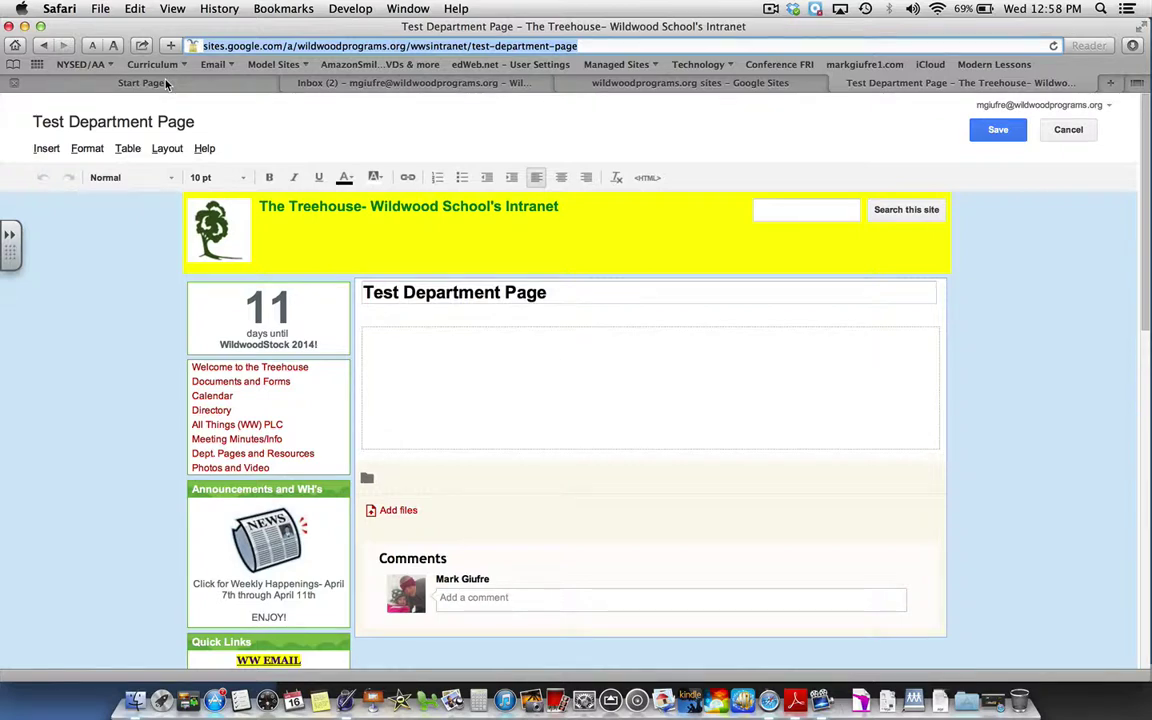
click(270, 454)
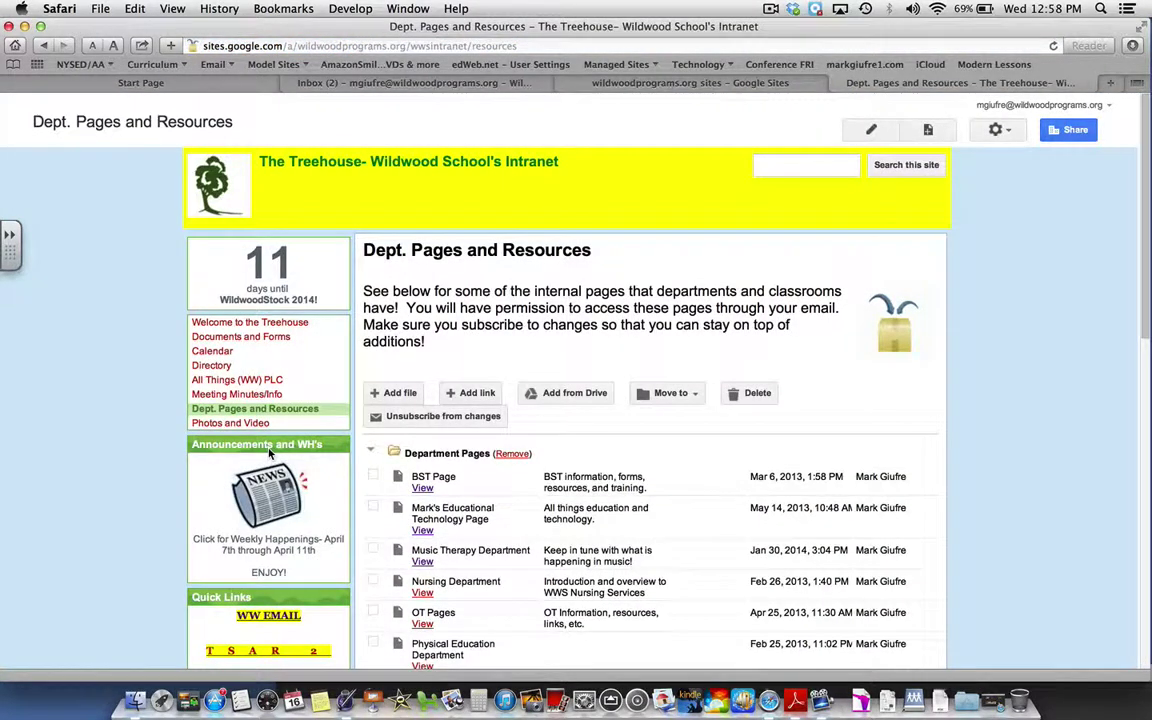
- Add a link to the copied page URL, with display text and description 'Test Department Page'
click(470, 396)
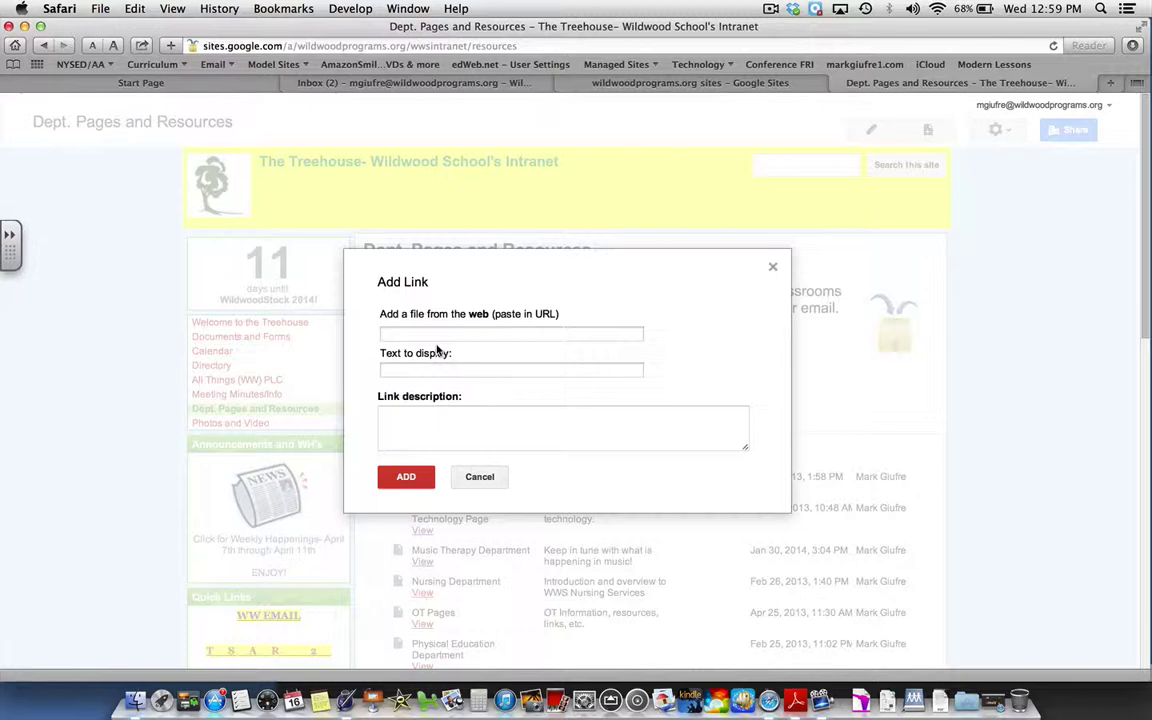
click(135, 8)
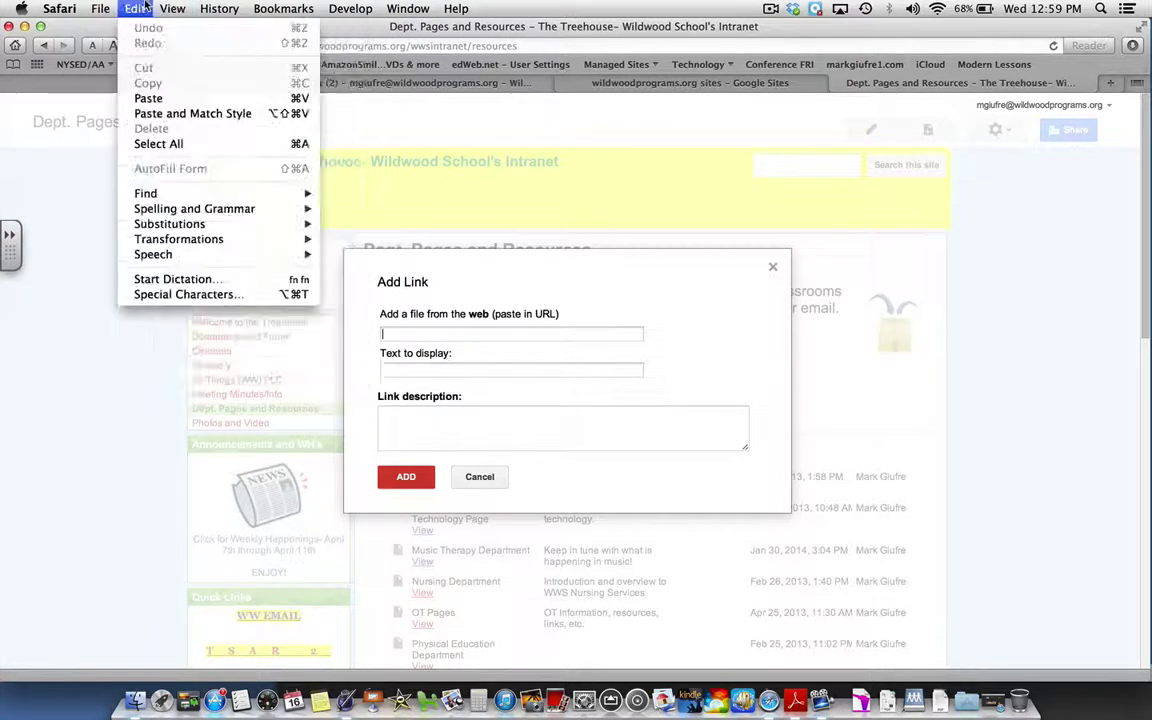
click(150, 99)
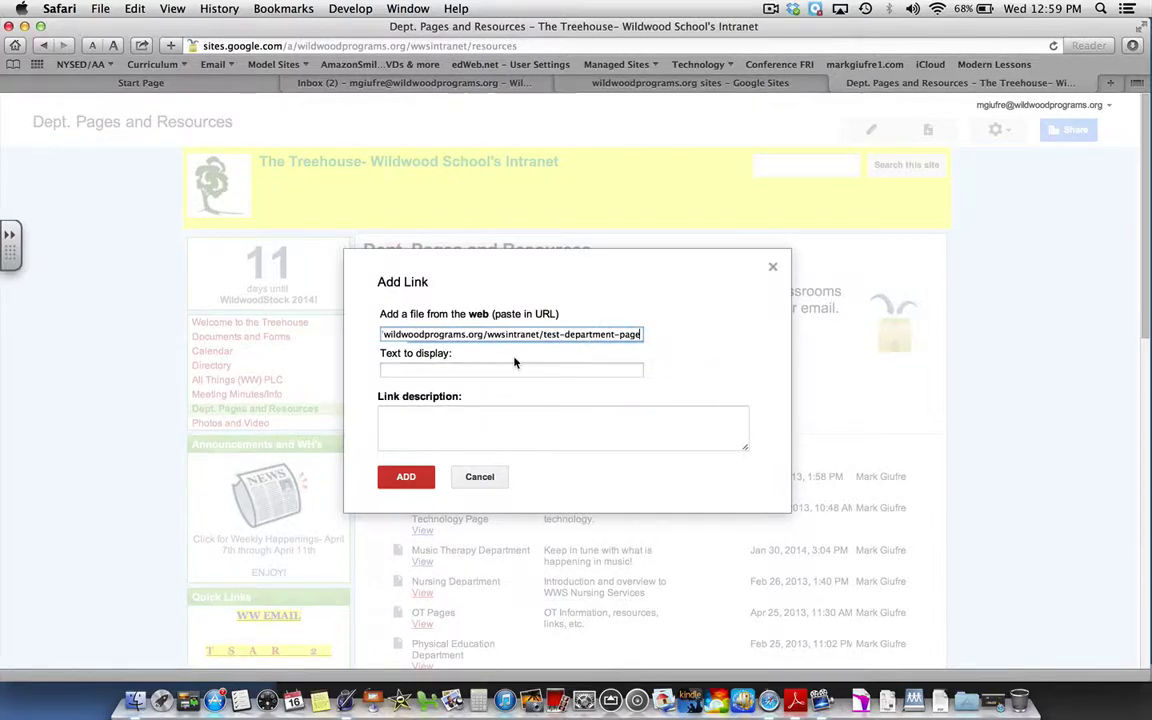
click(419, 480)
click(448, 371)
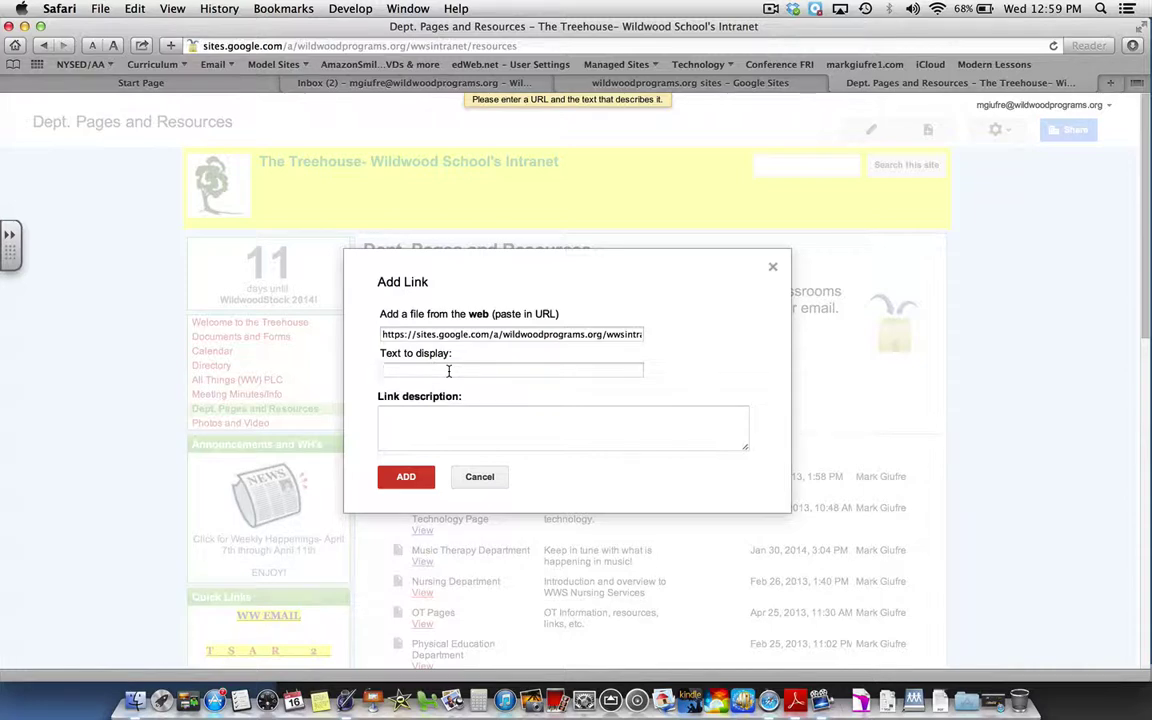
text(Test Department Page)
click(385, 417)
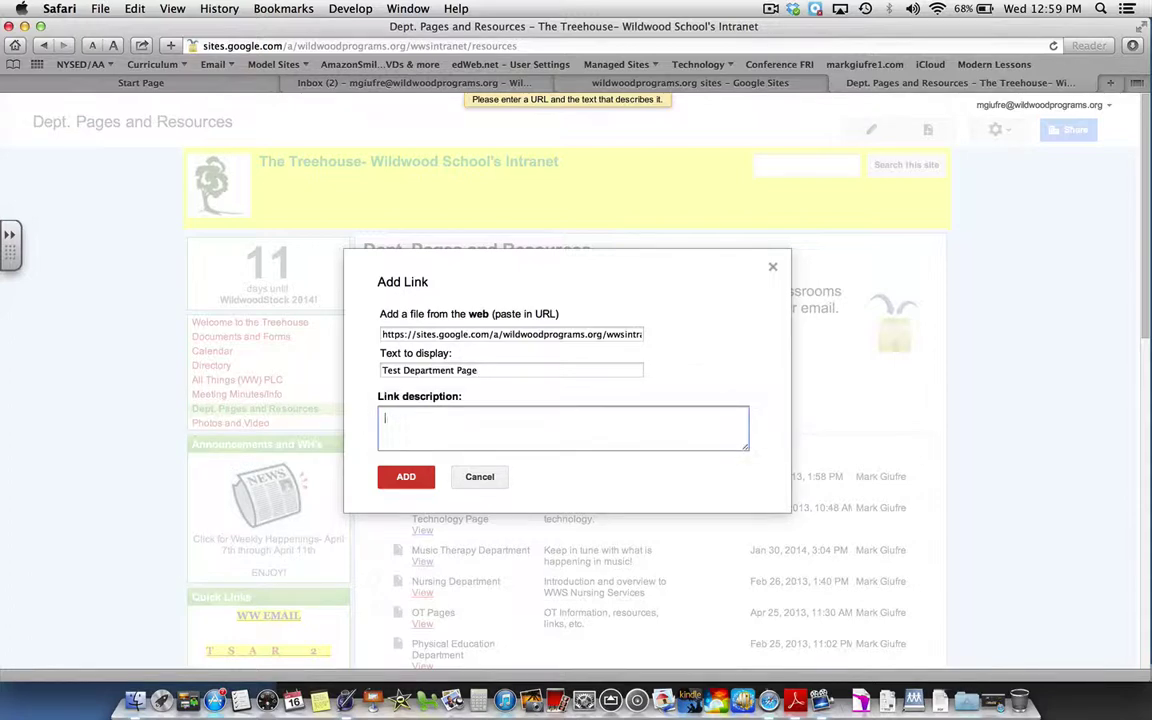
text(Test Department Page)
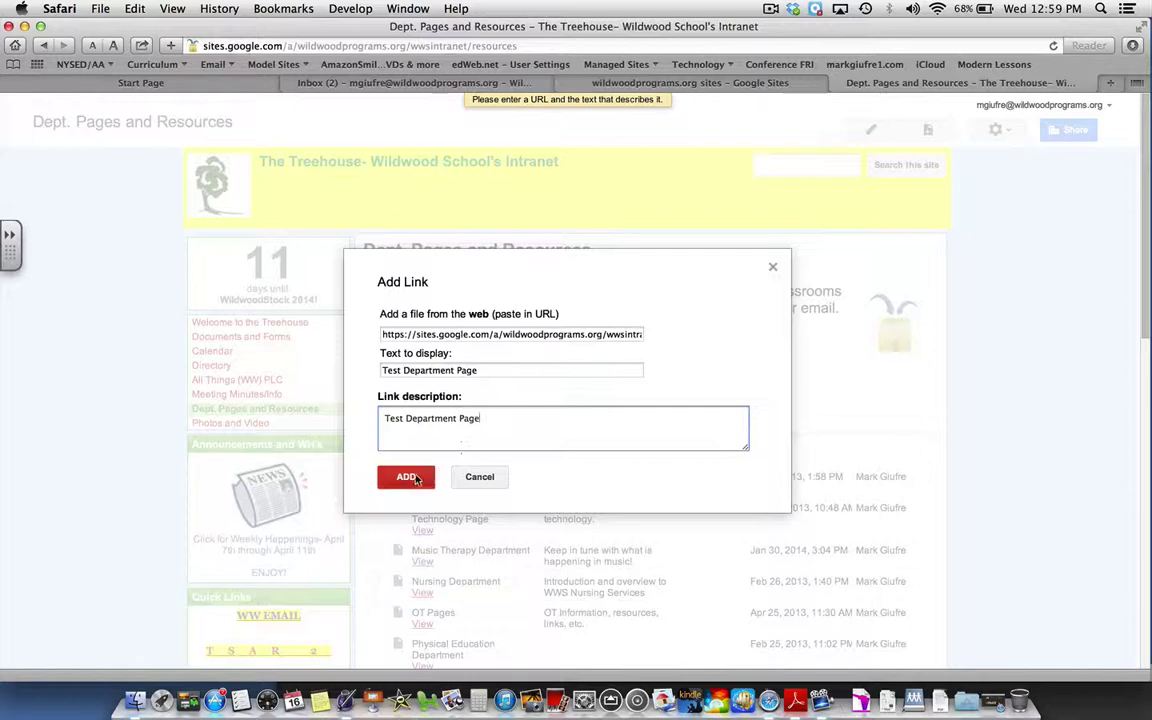
click(413, 479)
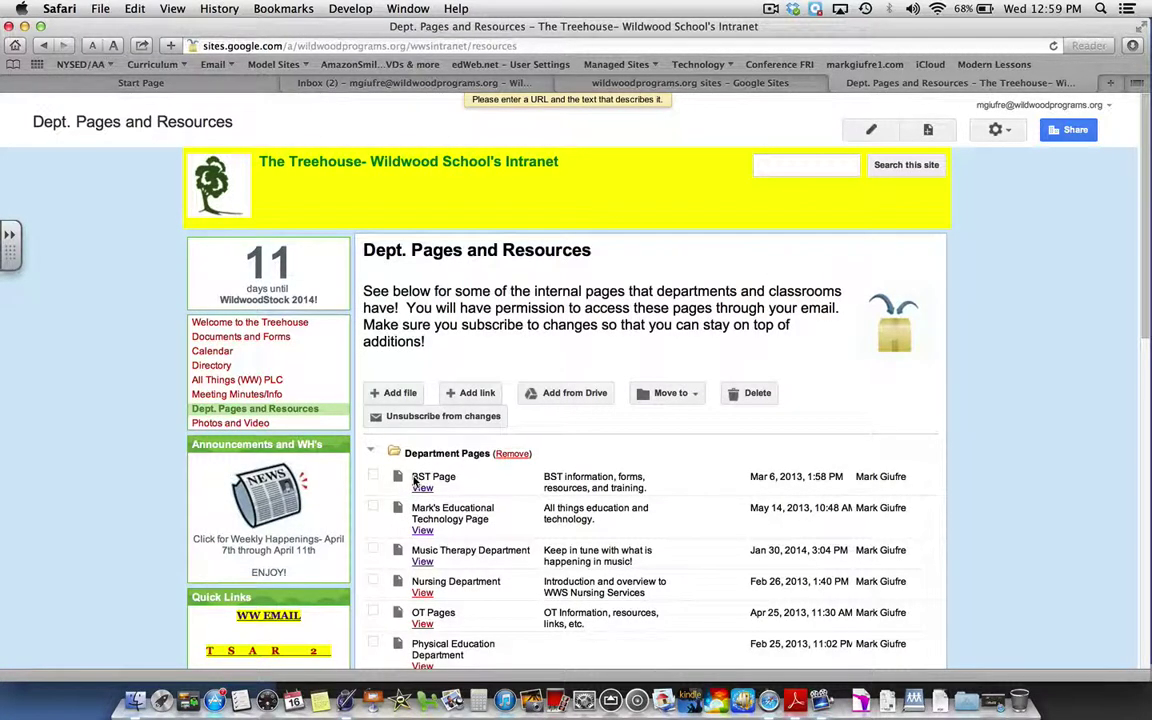
- Move the Test Department Page entry into the existing Department Pages folder
scroll(415, 481, down, 5)
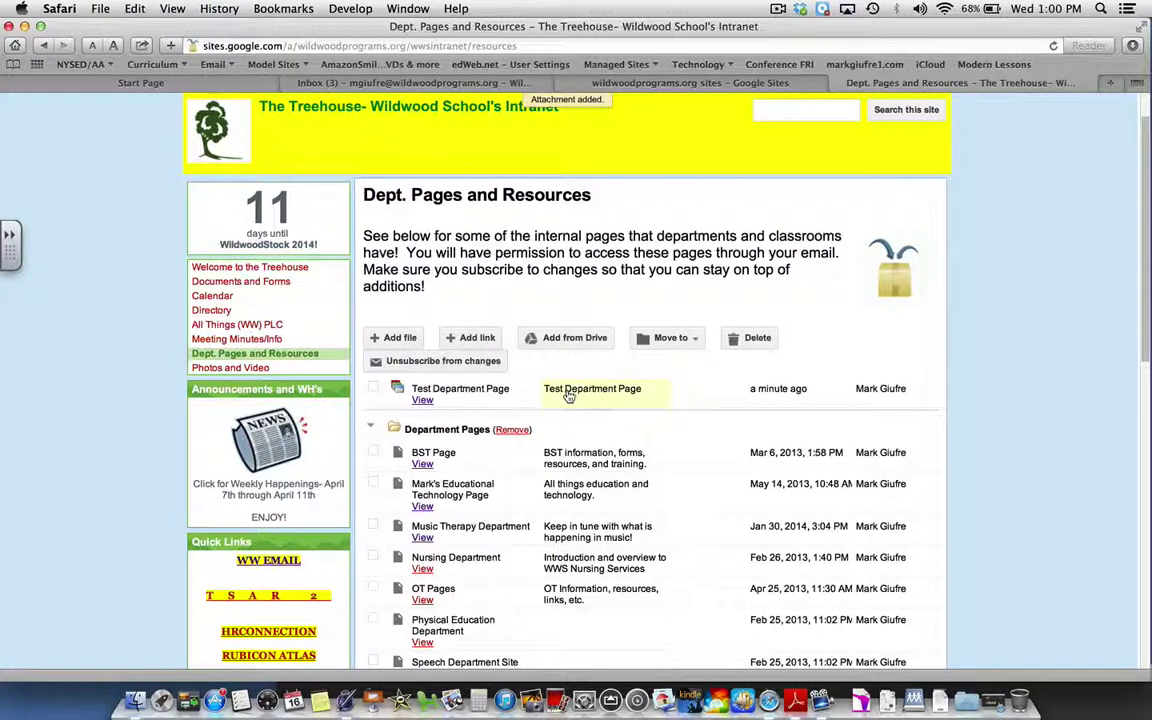
scroll(567, 395, down, 10)
scroll(567, 395, up, 10)
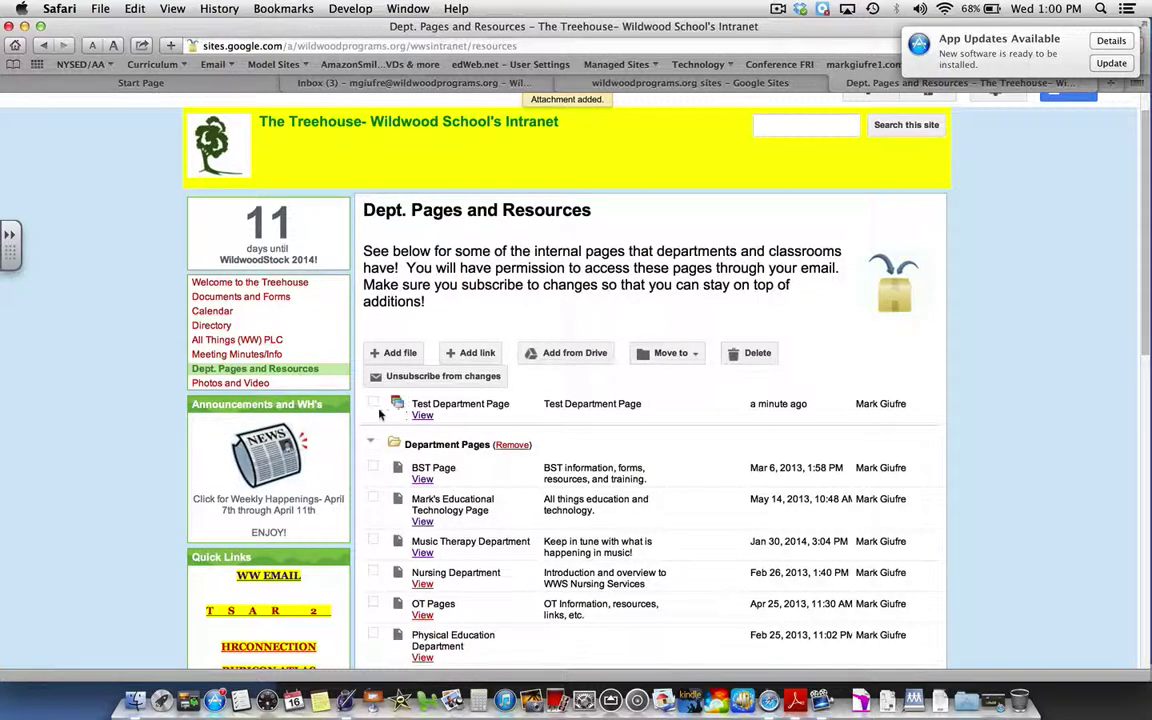
click(373, 404)
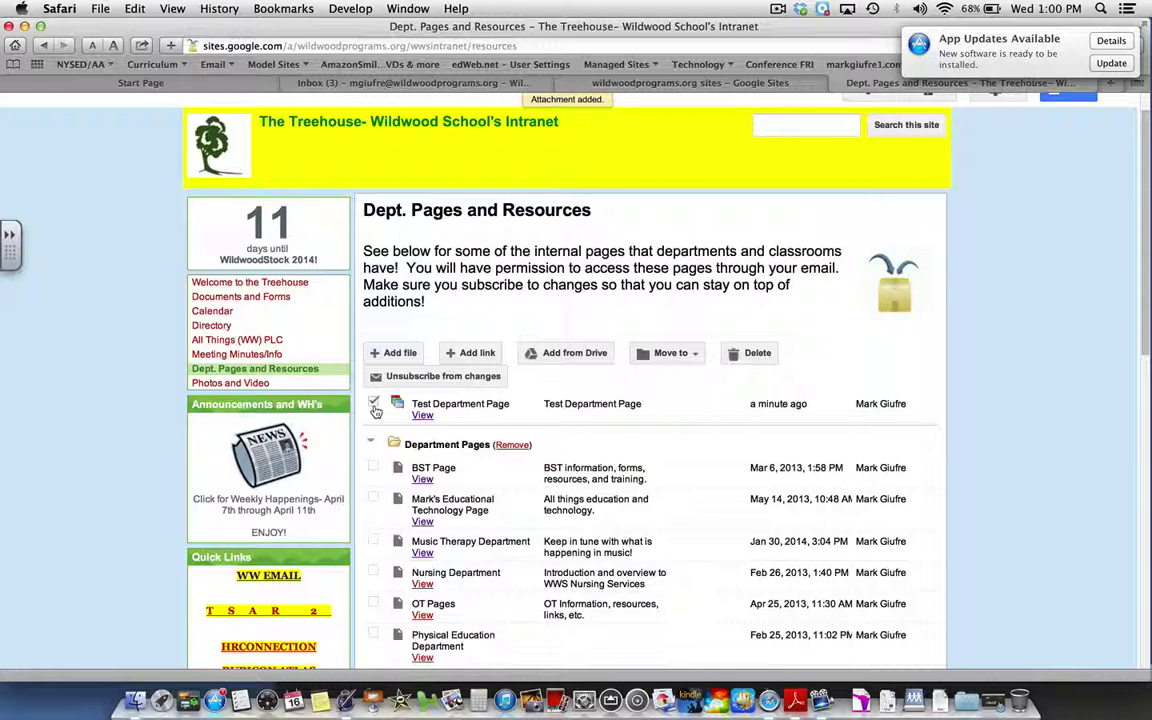
click(675, 358)
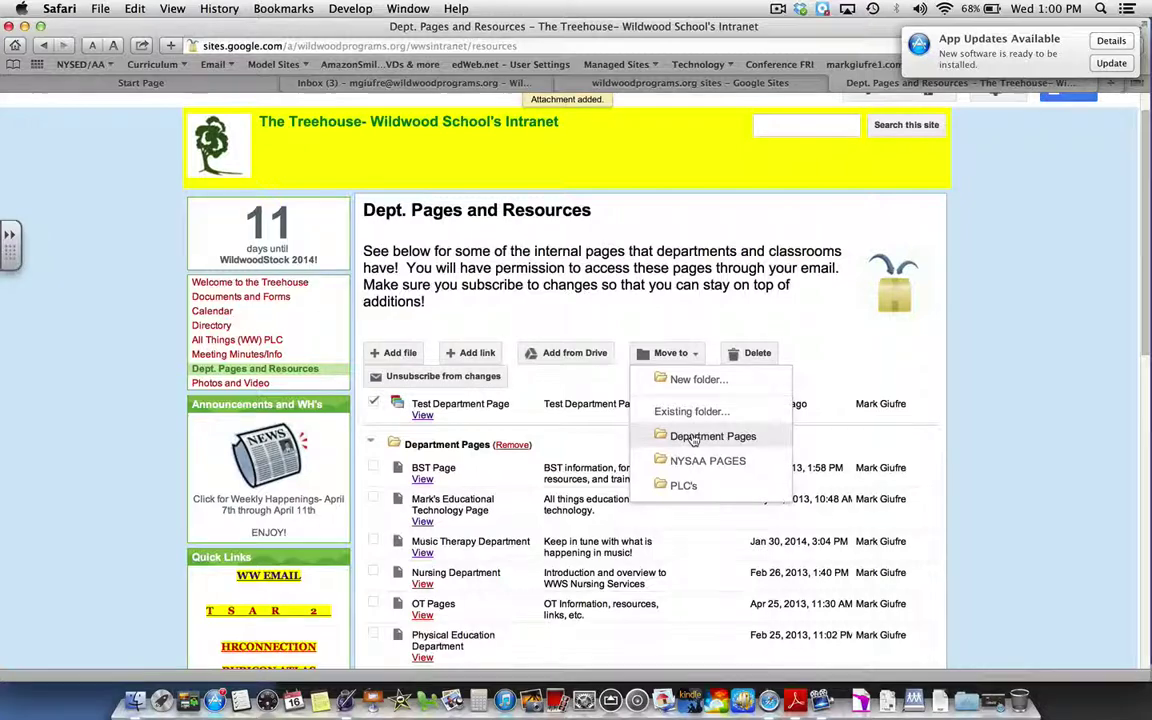
click(693, 438)
scroll(693, 440, down, 4)
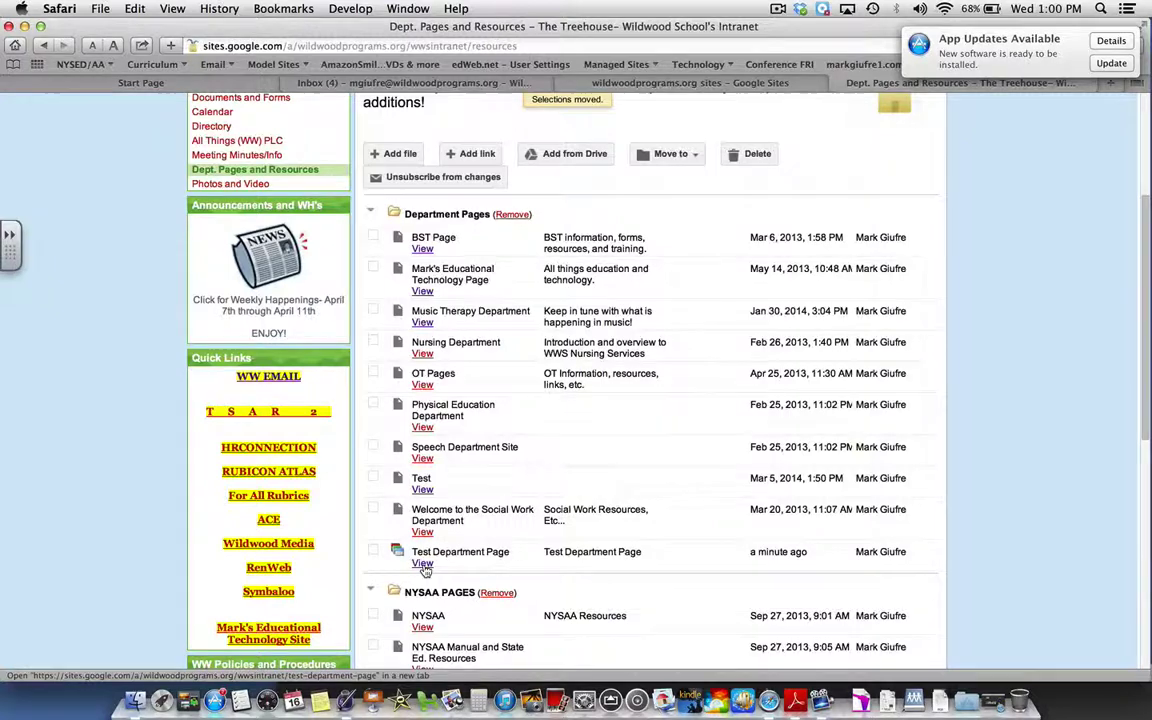
- Open the Test Department Page from its View link to check that it loads
click(424, 565)
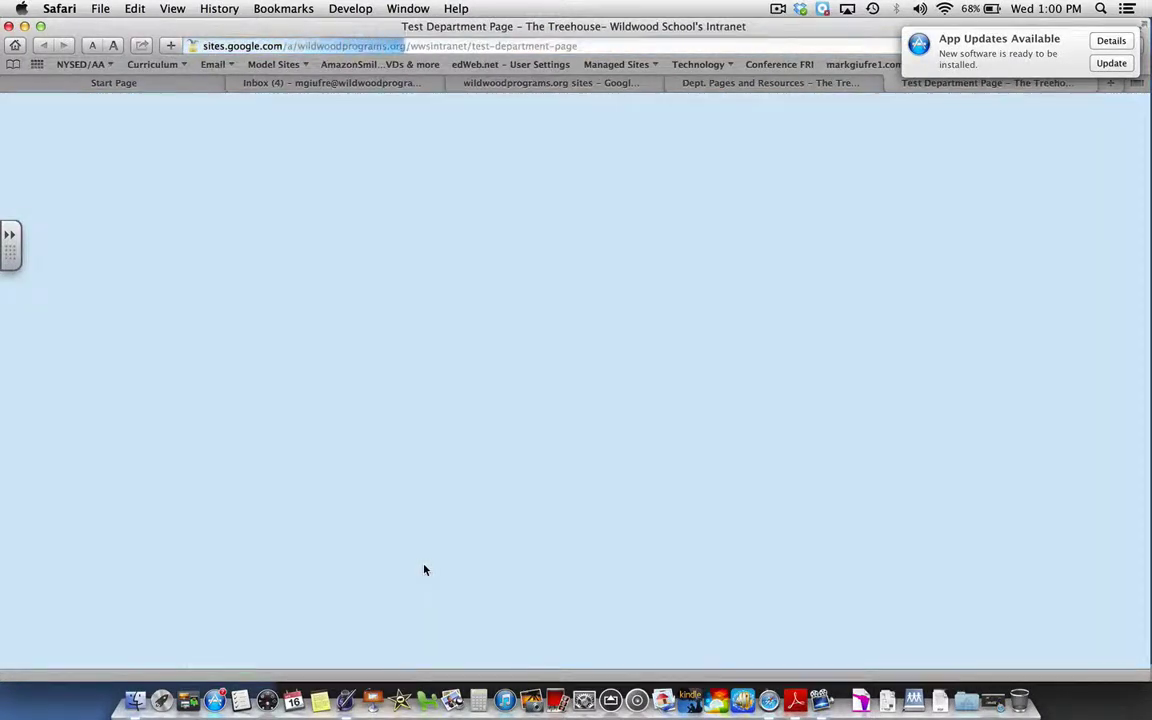